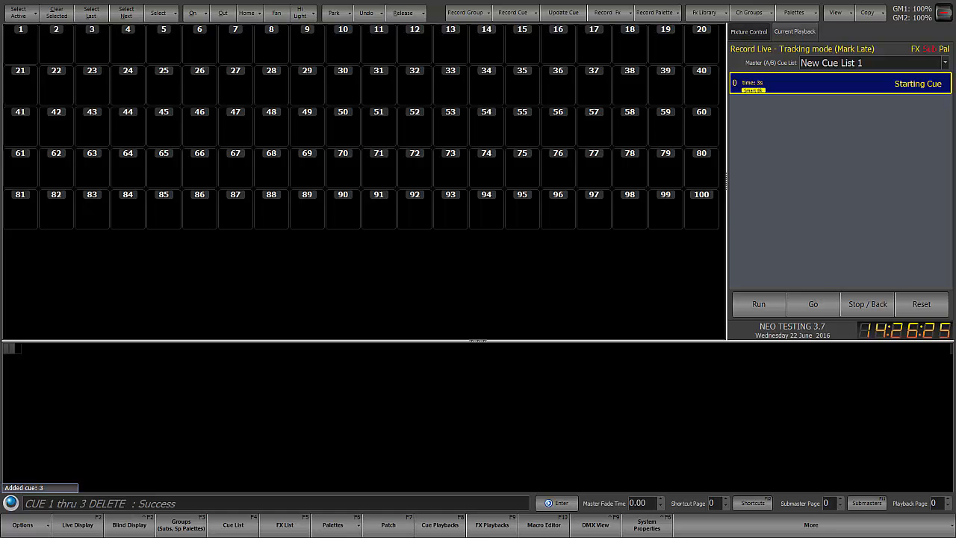
# Step: Bring channels 1 thru 5 to full and record the live look as cue 1
pyautogui.write('1 thru 5 FULL')
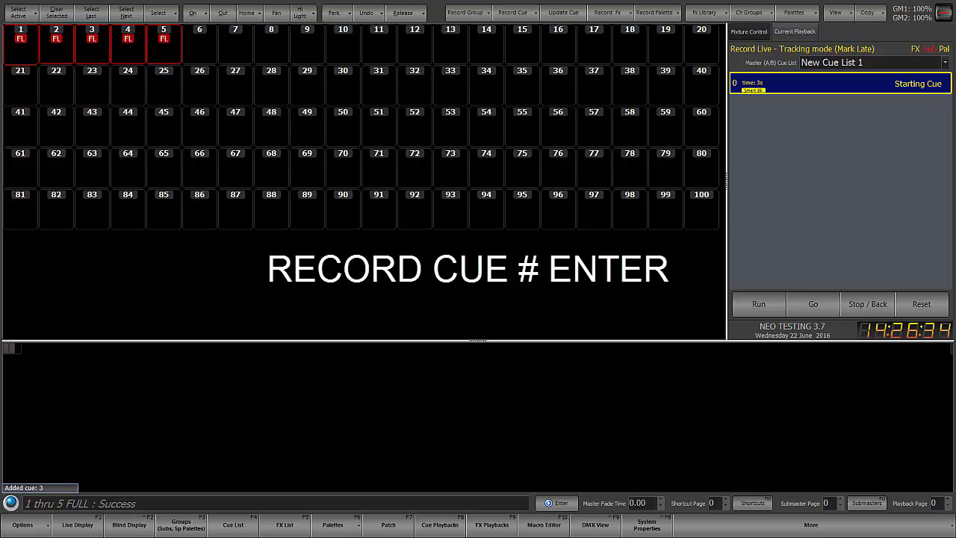
pyautogui.write('rq')
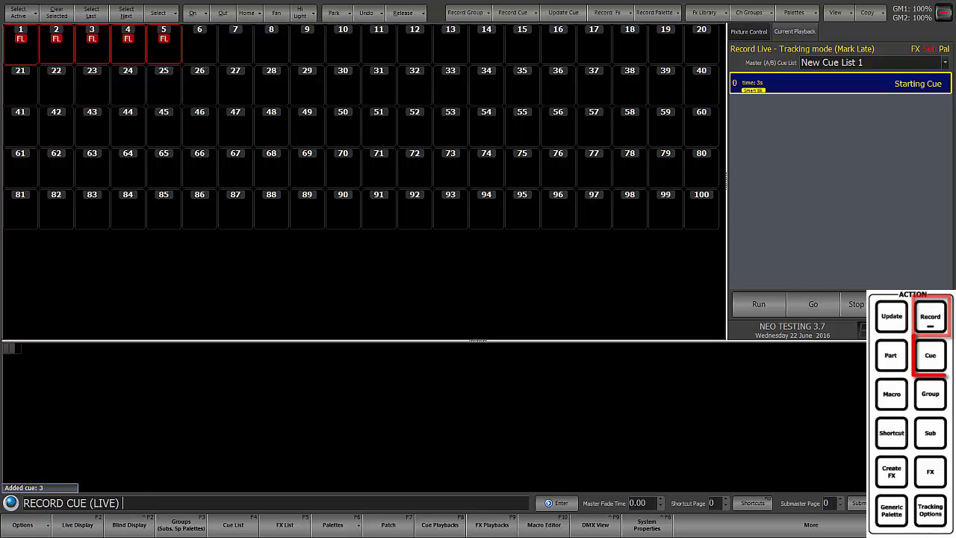
pyautogui.write('1')
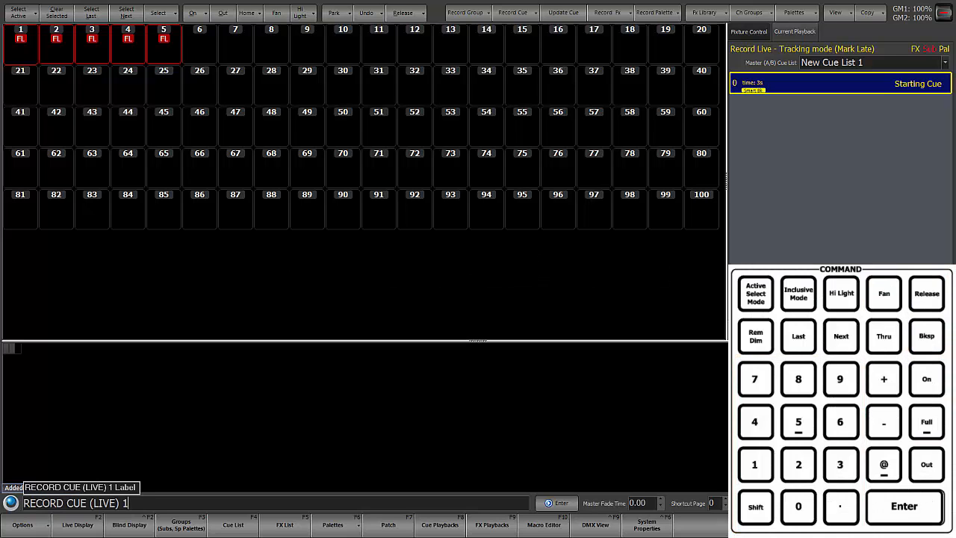
pyautogui.press('Return')
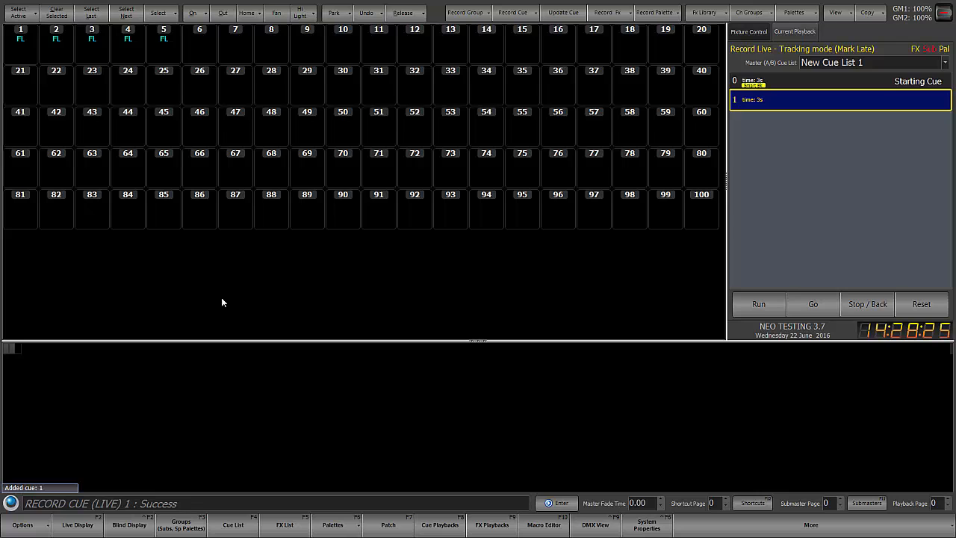
# Step: Set channels 6 thru 10 to 30% intensity and record the look as cue 2
pyautogui.write('6 thru 10 @ 3')
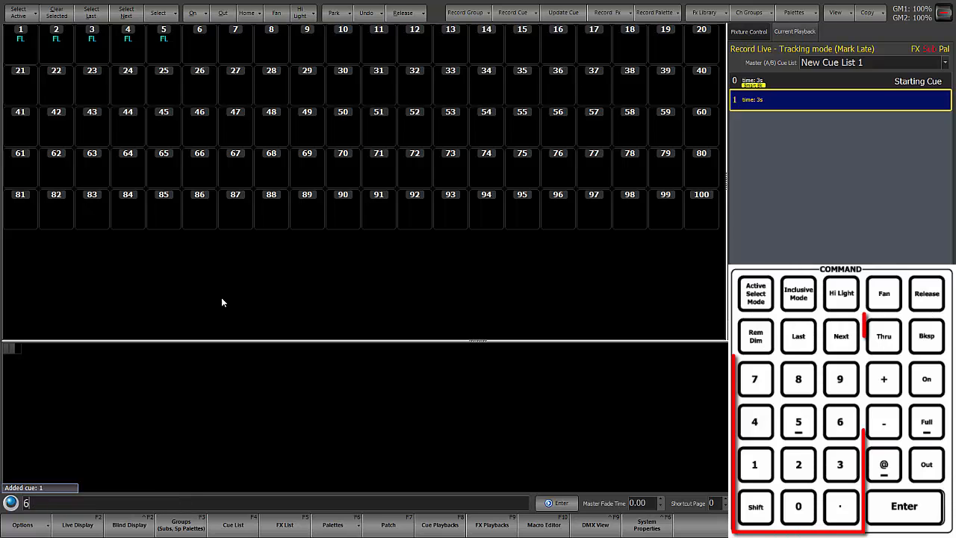
pyautogui.press('Return')
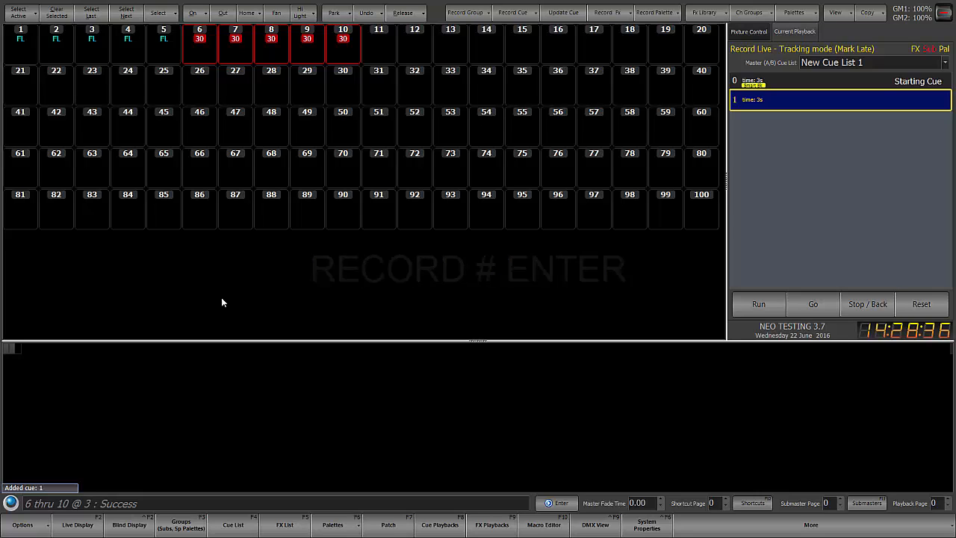
pyautogui.write('r2')
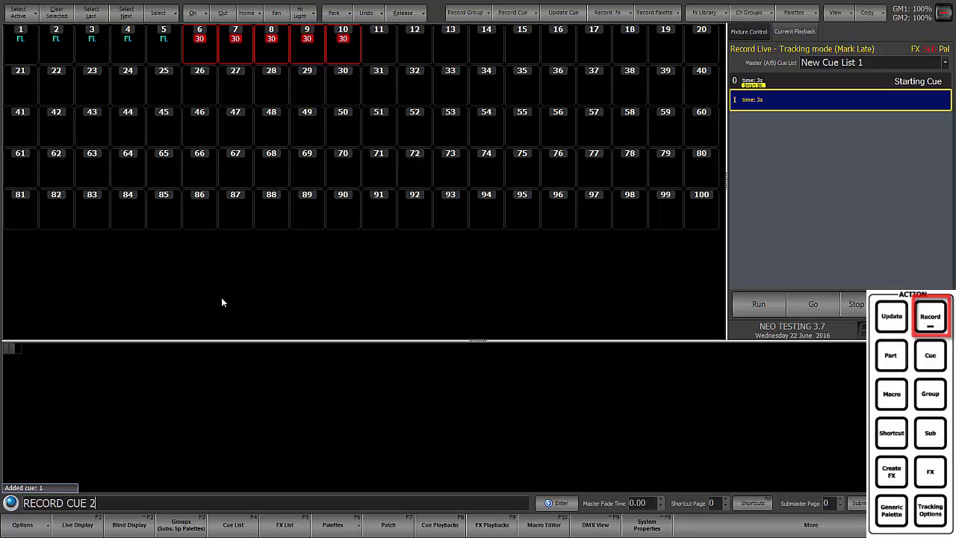
pyautogui.press('Return')
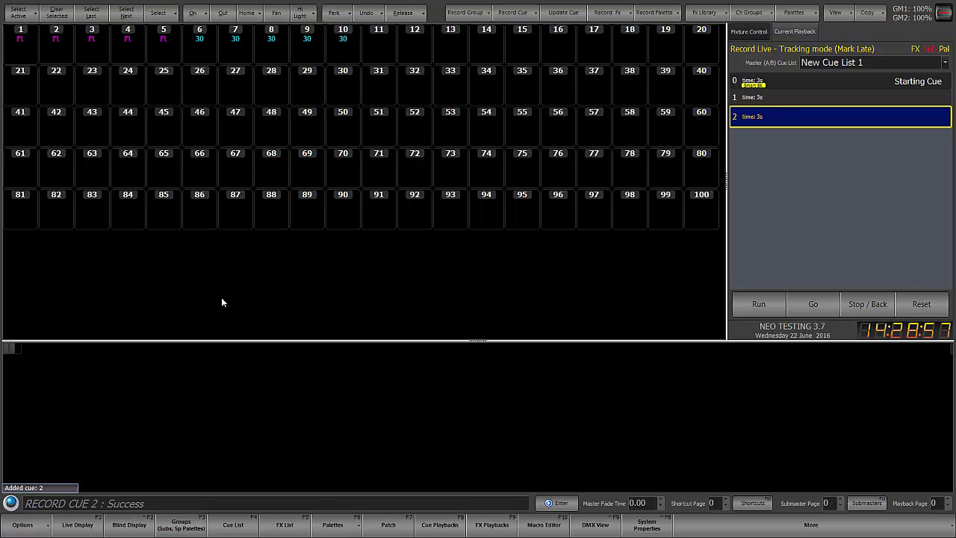
# Step: Reselect the previous channels 6 thru 10, take them out, and record the look as the next cue without specifying a number
pyautogui.press('p')
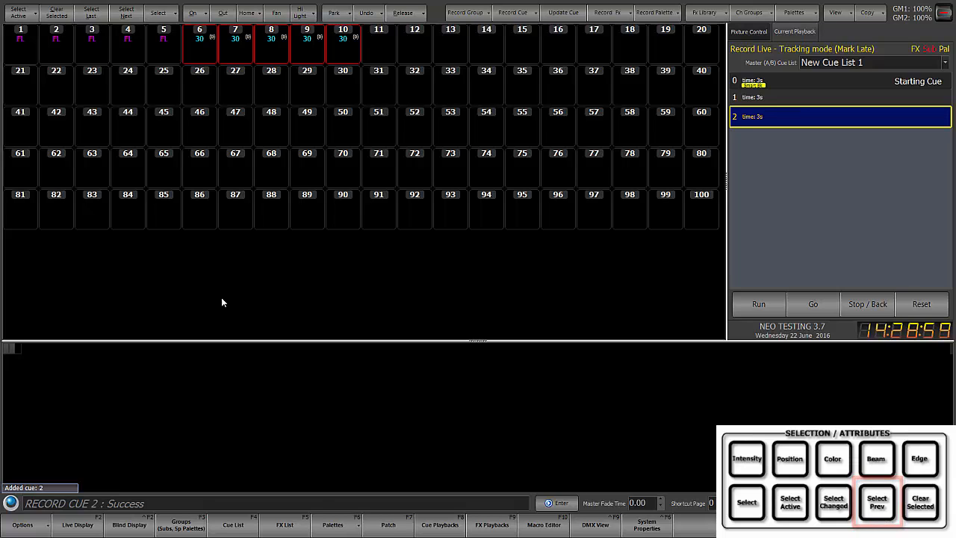
pyautogui.press('o')
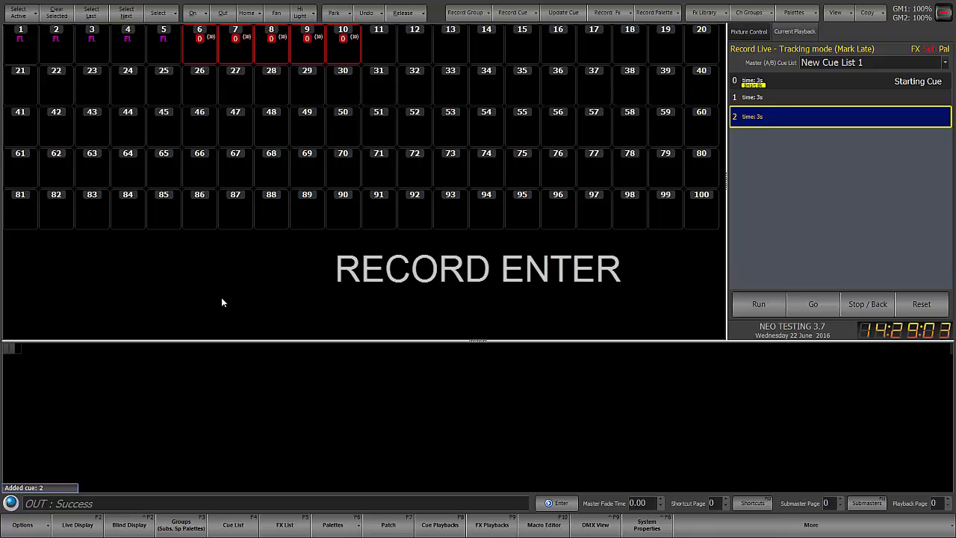
pyautogui.press('r')
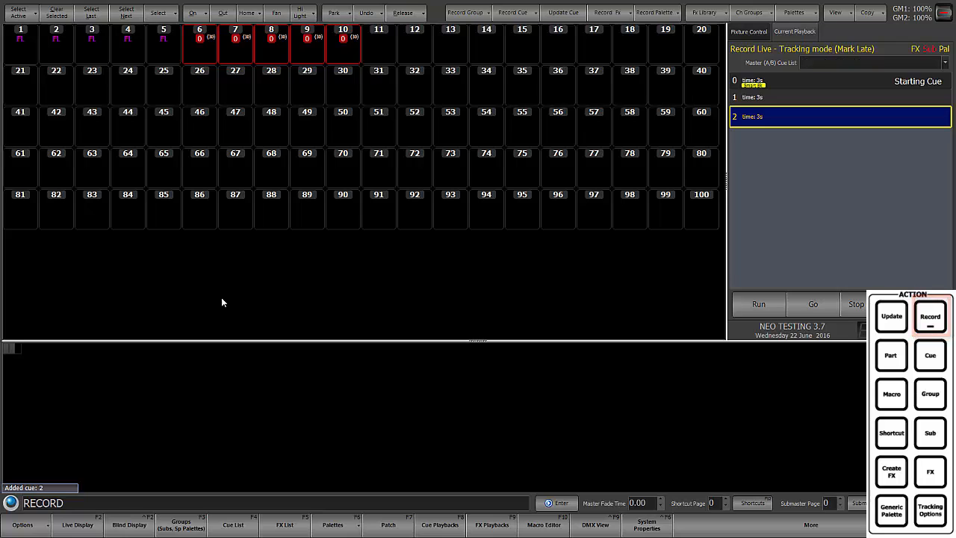
pyautogui.press('Return')
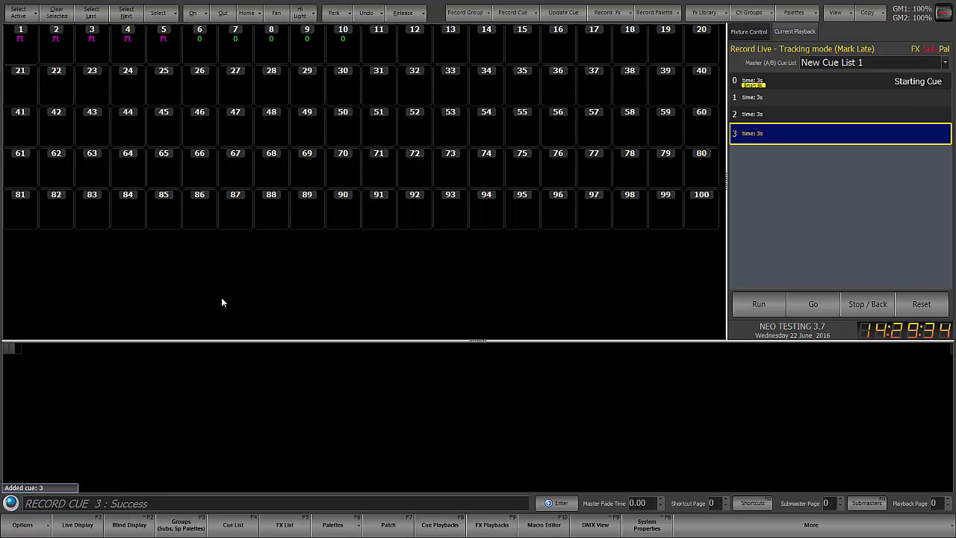
# Step: Take channels 1 thru 5 out and record the look as the next cue in the list
pyautogui.write('1 thru 5')
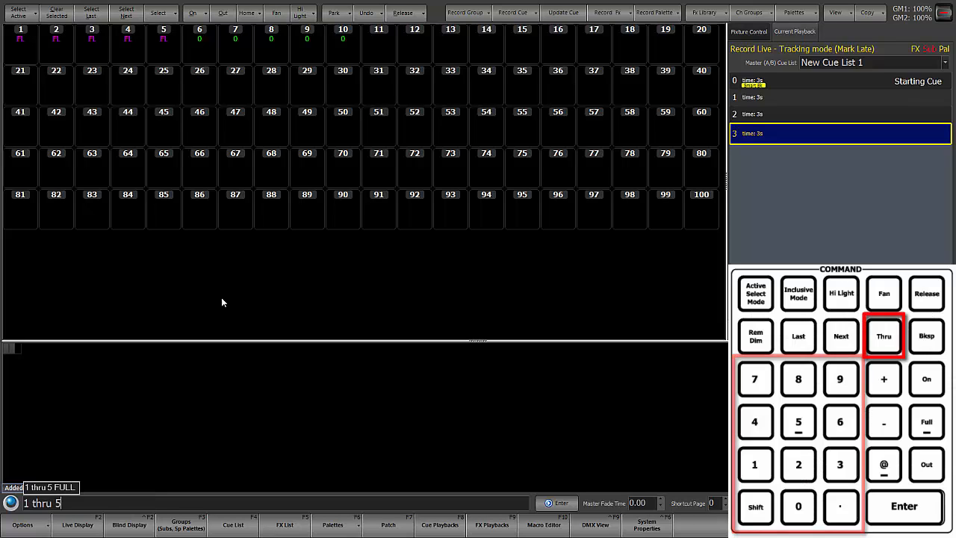
pyautogui.press('Return')
pyautogui.press('o')
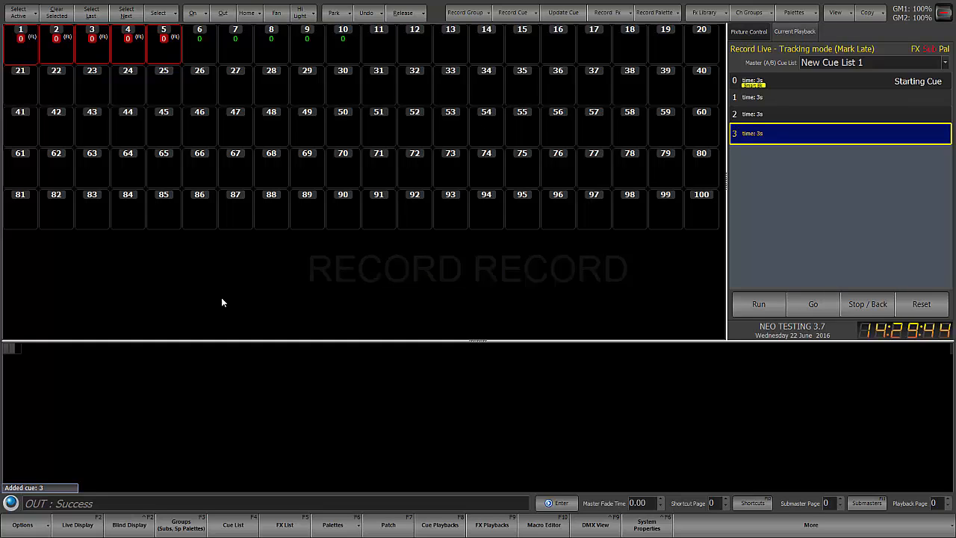
pyautogui.press('r')
pyautogui.press('Return')
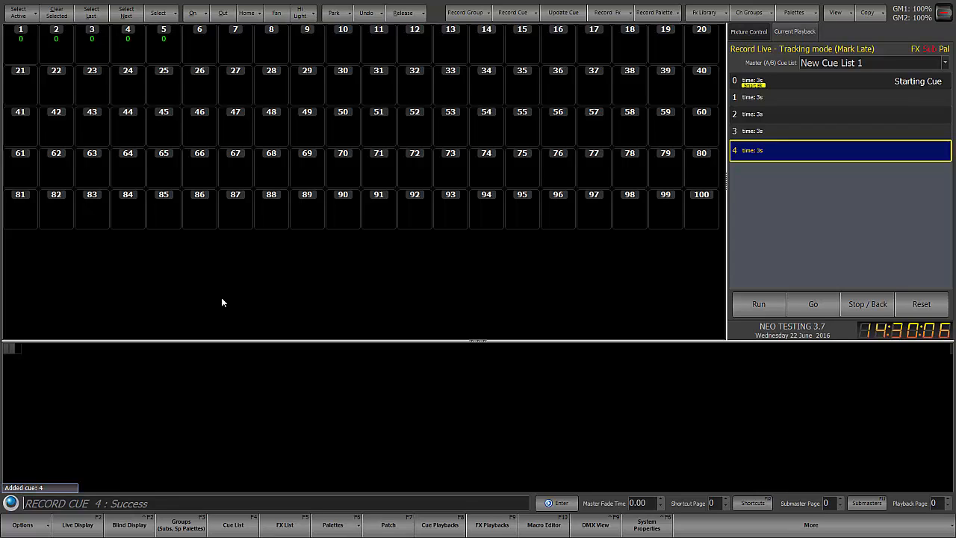
# Step: Set channels 21 thru 25 to 60% intensity and record the look as point cue 4.568
pyautogui.write('21 thru 25 @ 6')
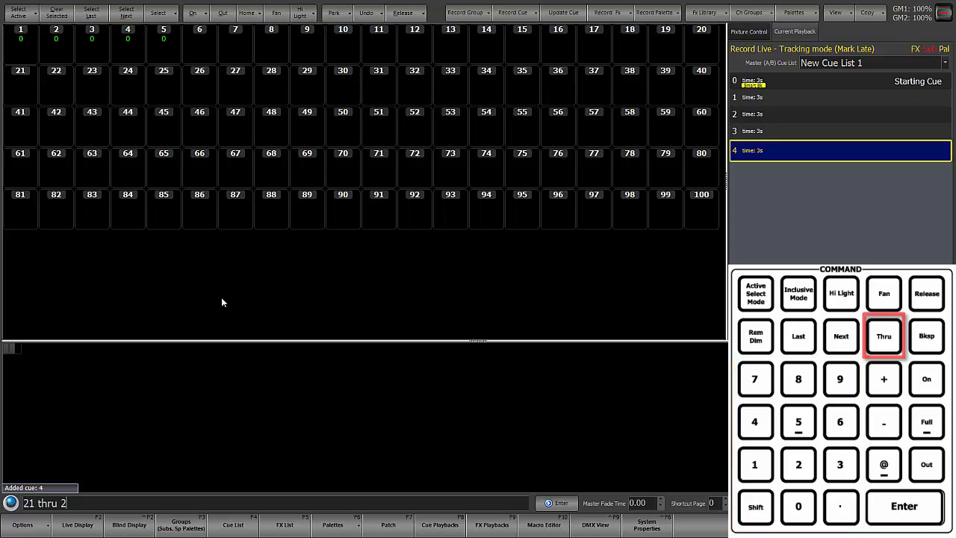
pyautogui.press('Return')
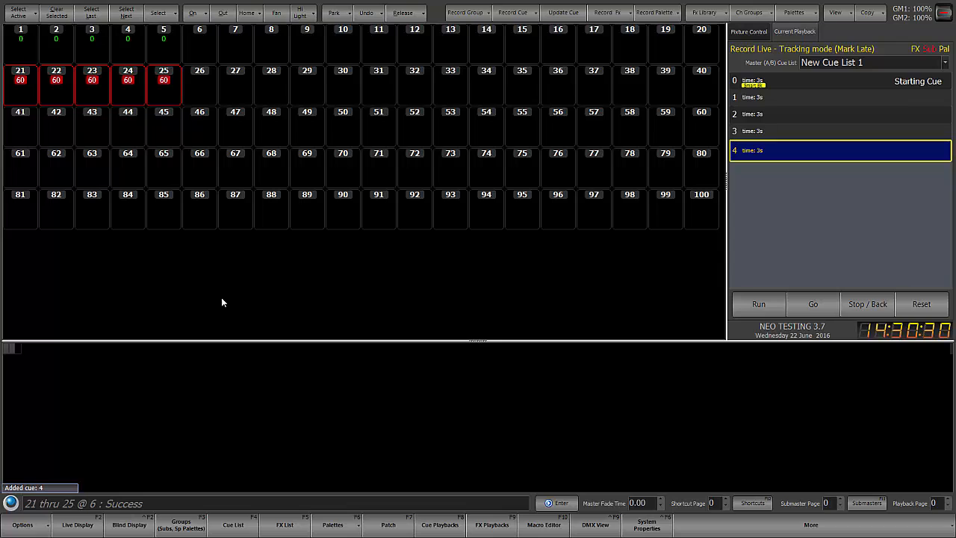
pyautogui.press('r')
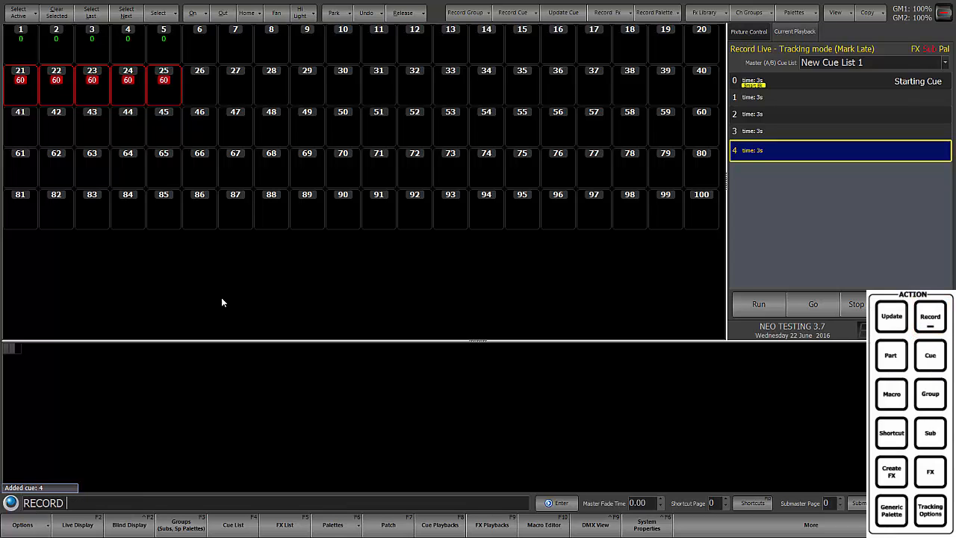
pyautogui.write('c4.')
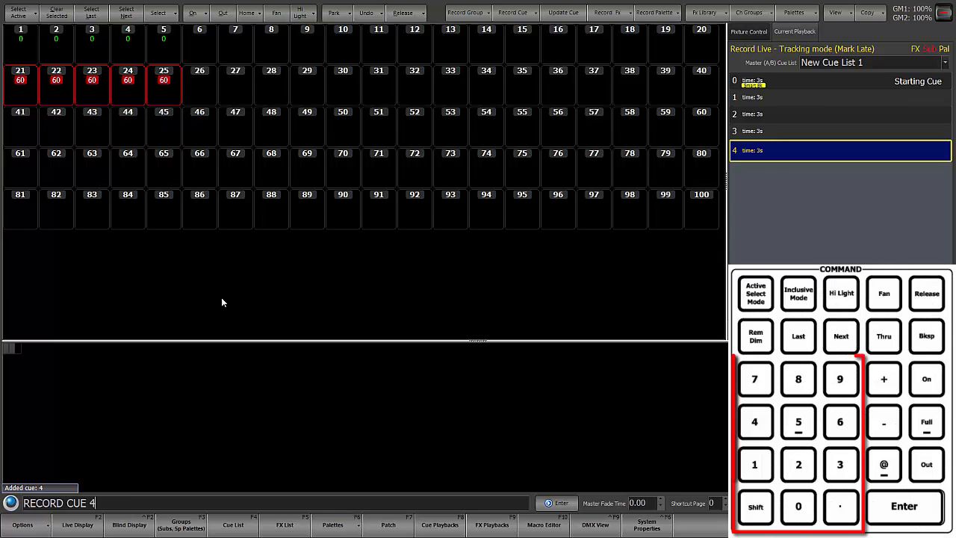
pyautogui.write('5')
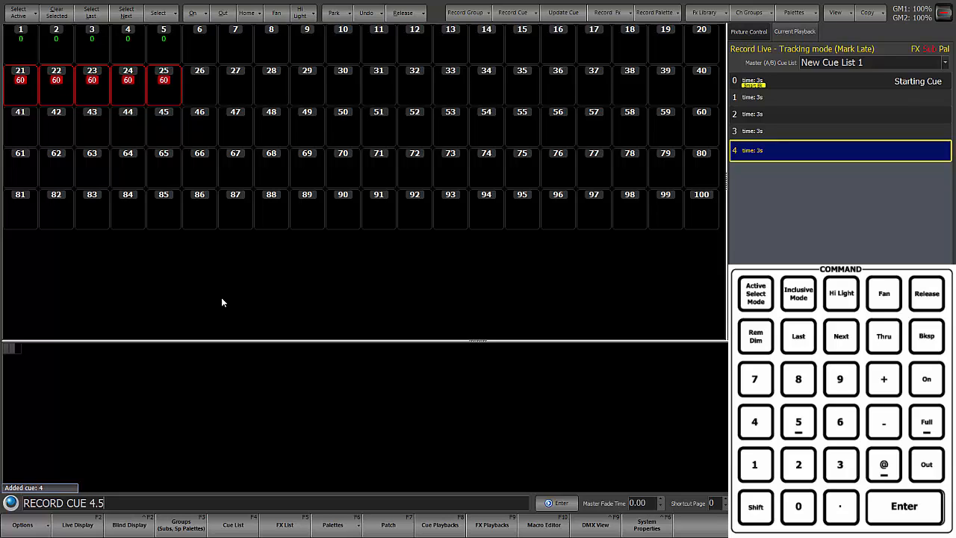
pyautogui.write('68')
pyautogui.press('Return')
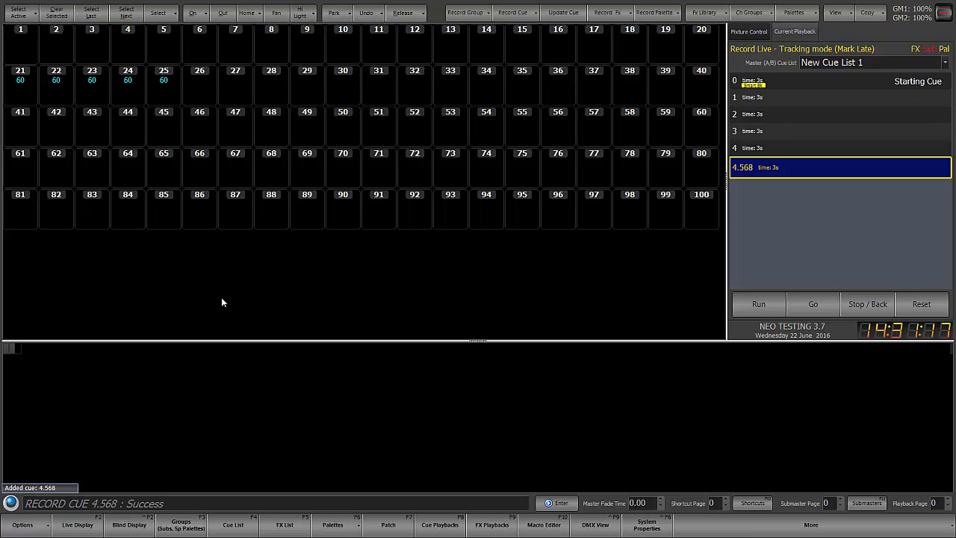
# Step: Set channels 1 thru 10 to 50% intensity
pyautogui.write('1 thru')
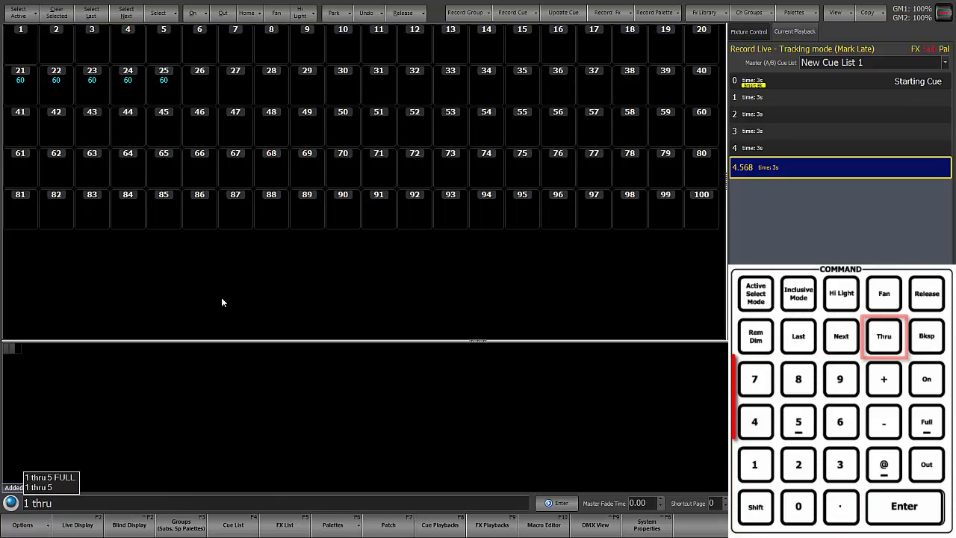
pyautogui.write(' 10 @ 5')
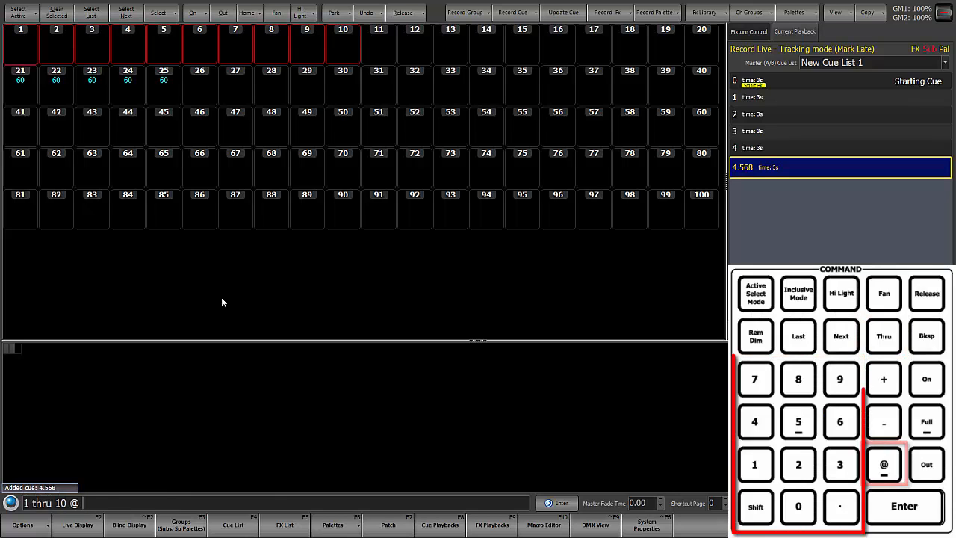
pyautogui.press('Return')
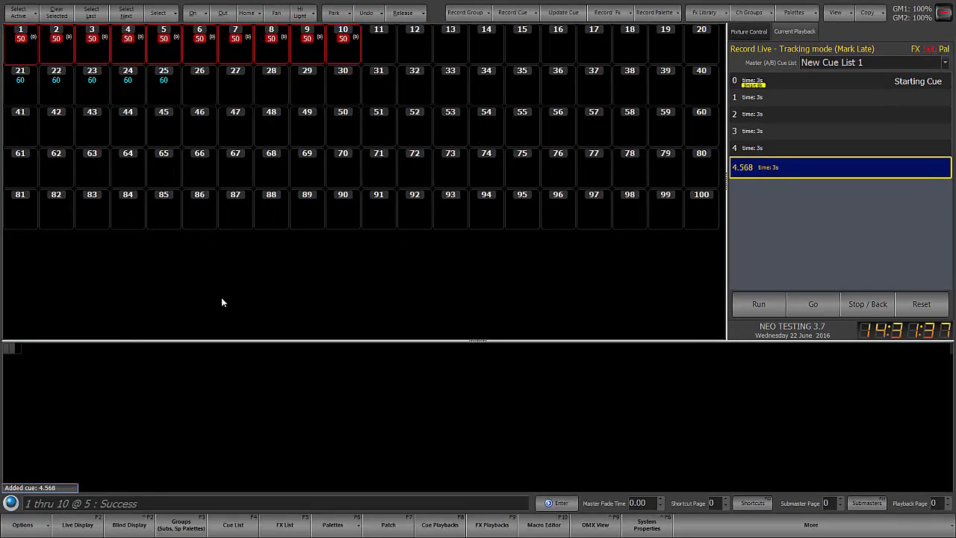
pyautogui.press('r')
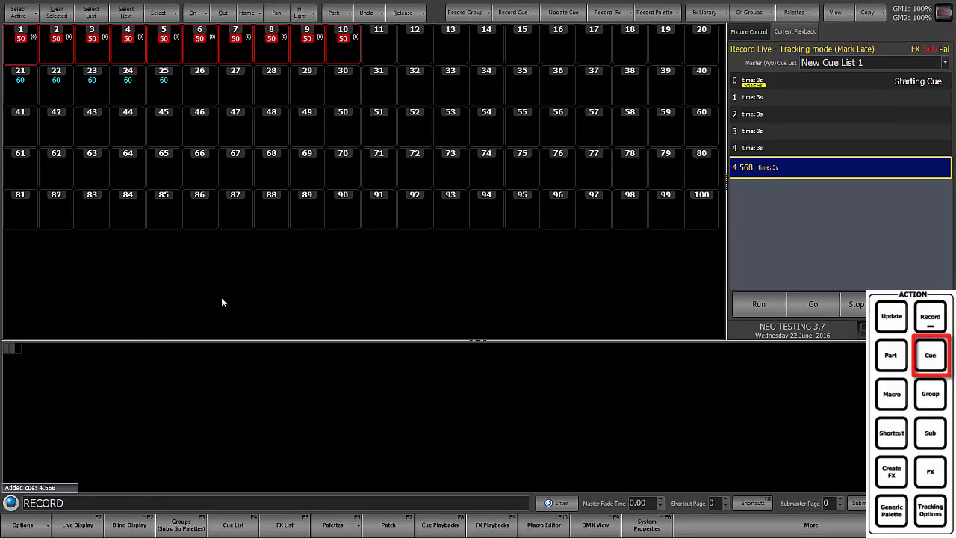
pyautogui.press('q')
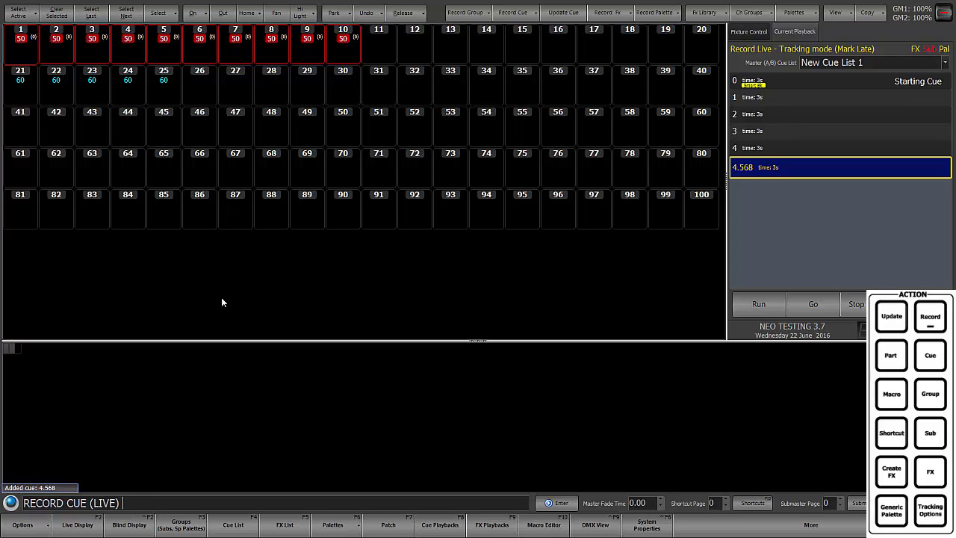
pyautogui.press('q')
pyautogui.press('q')
pyautogui.press('q')
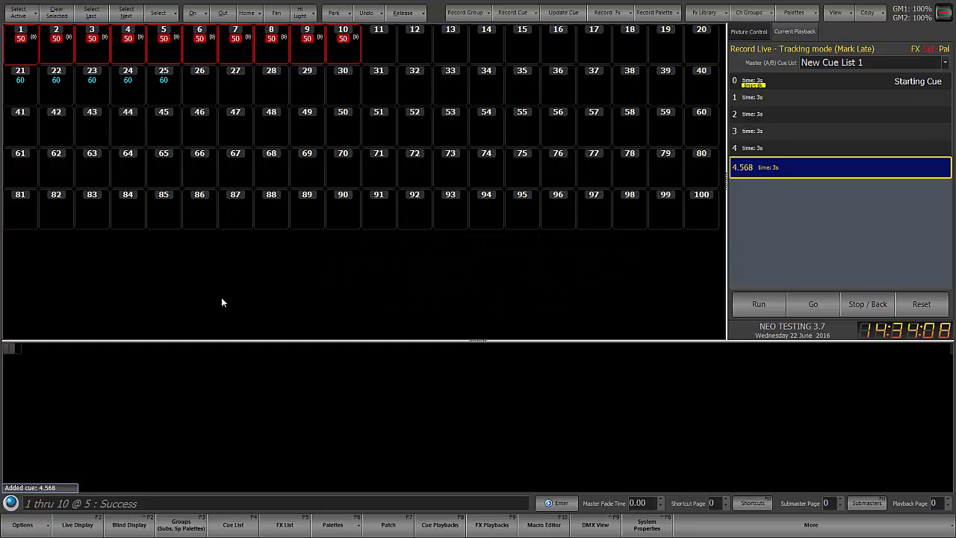
# Step: Record the live look as cue 5 with a fade time of 12 seconds
pyautogui.write('rq')
pyautogui.write('5')
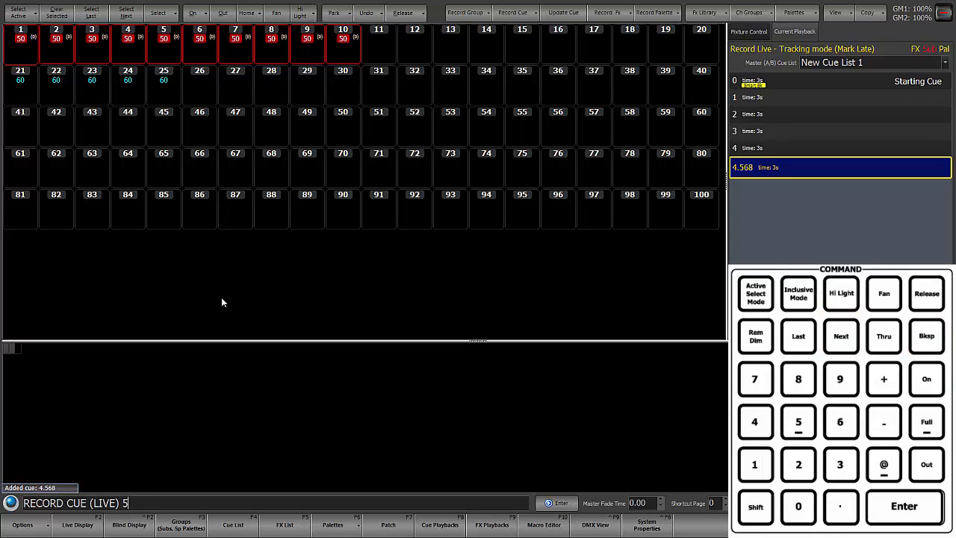
pyautogui.write('t')
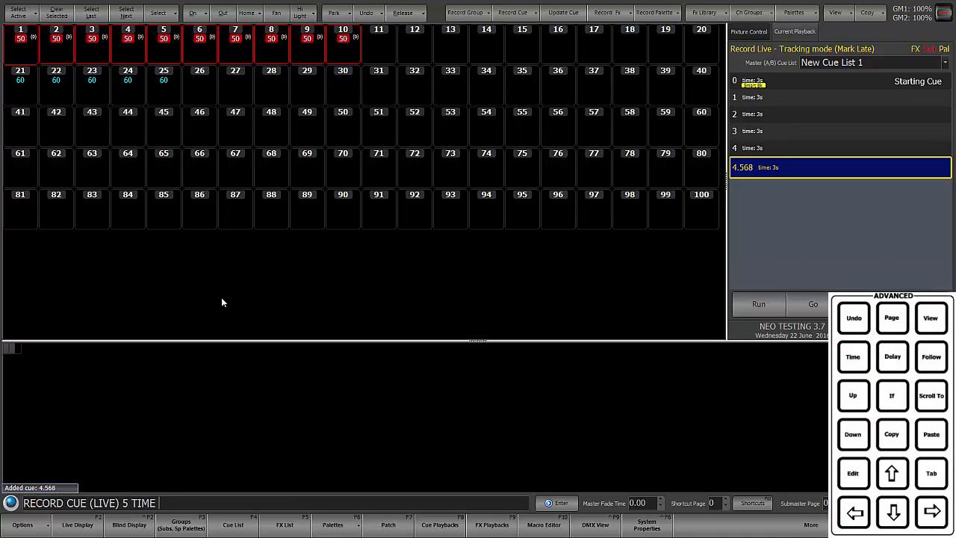
pyautogui.write('12')
pyautogui.press('Return')
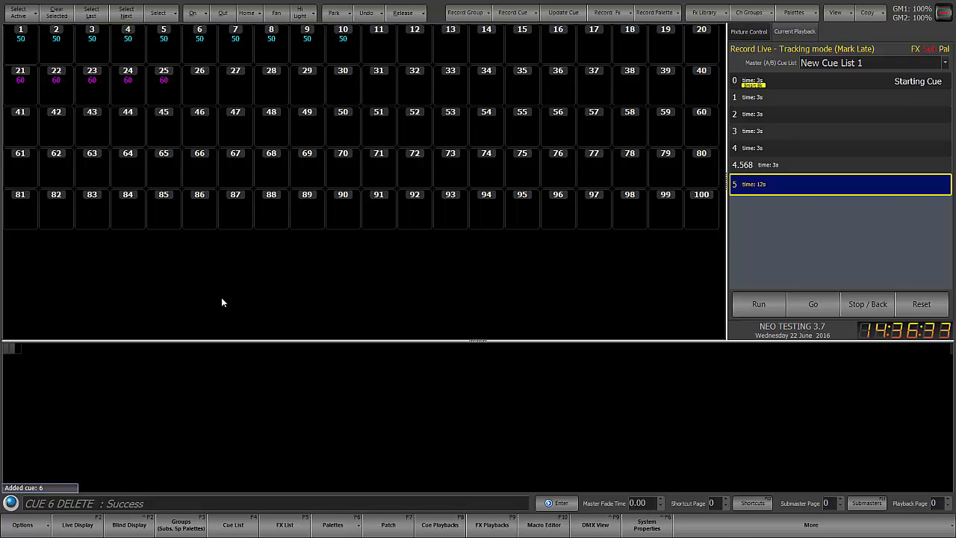
# Step: Set channels 11 thru 15 to 30% intensity and record the live look as cue 6 with a delay of 3 seconds
pyautogui.write('11 thru 15 @ 3')
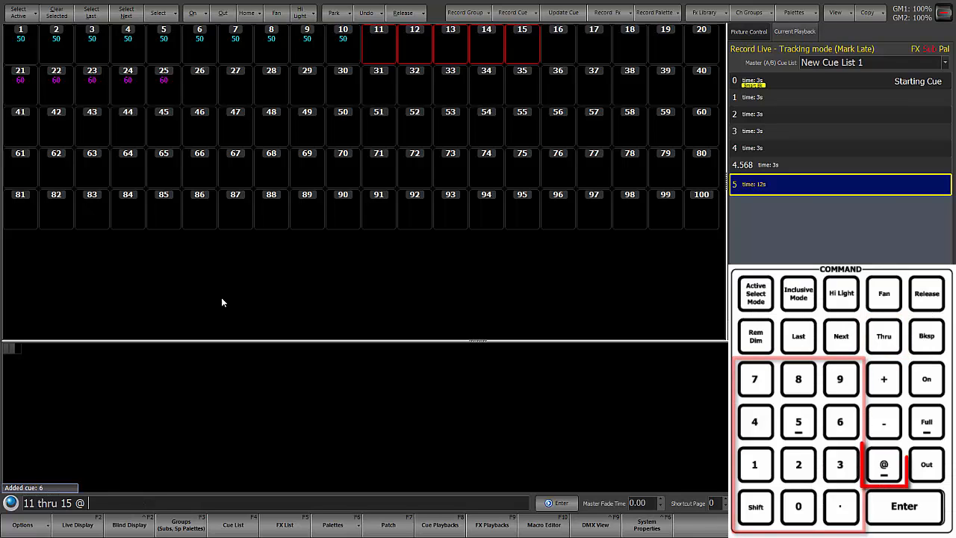
pyautogui.press('Return')
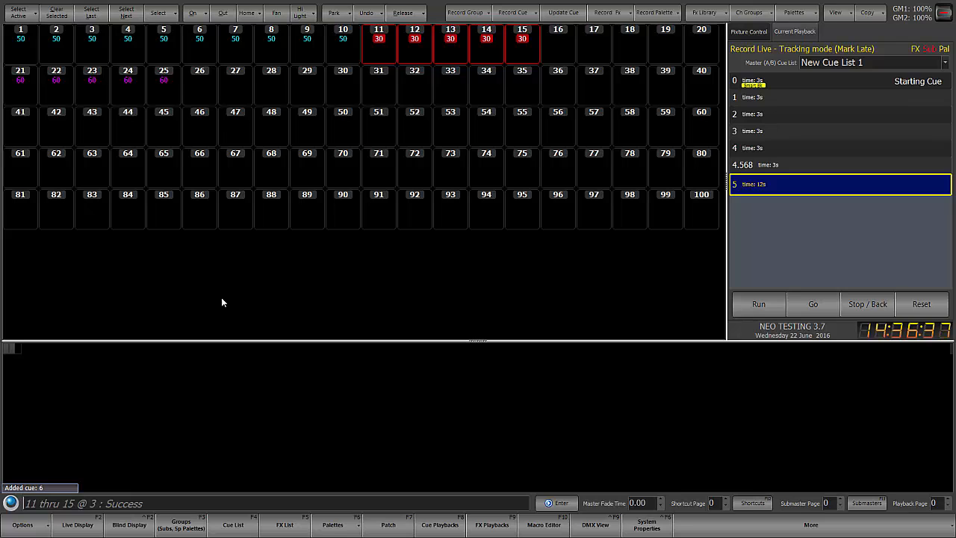
pyautogui.press('r')
pyautogui.write('q')
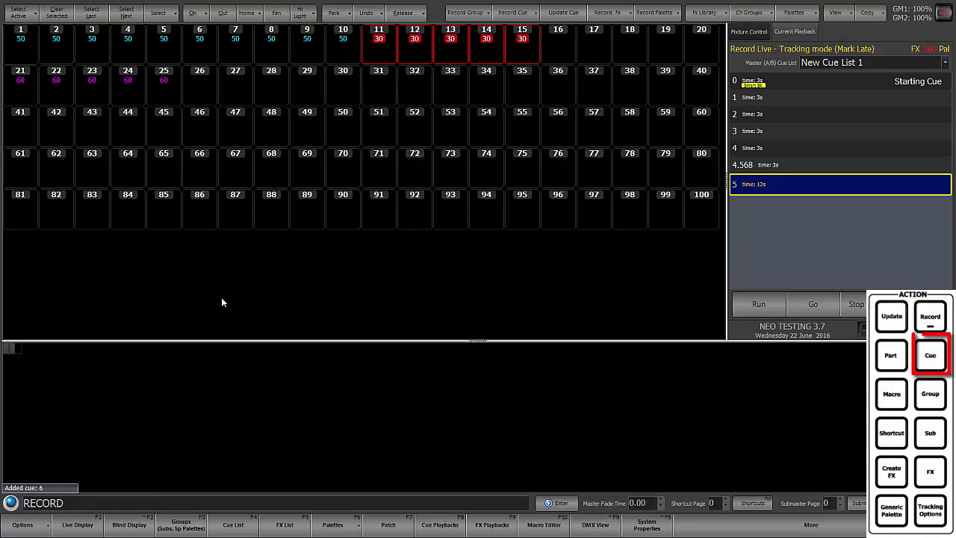
pyautogui.write('6')
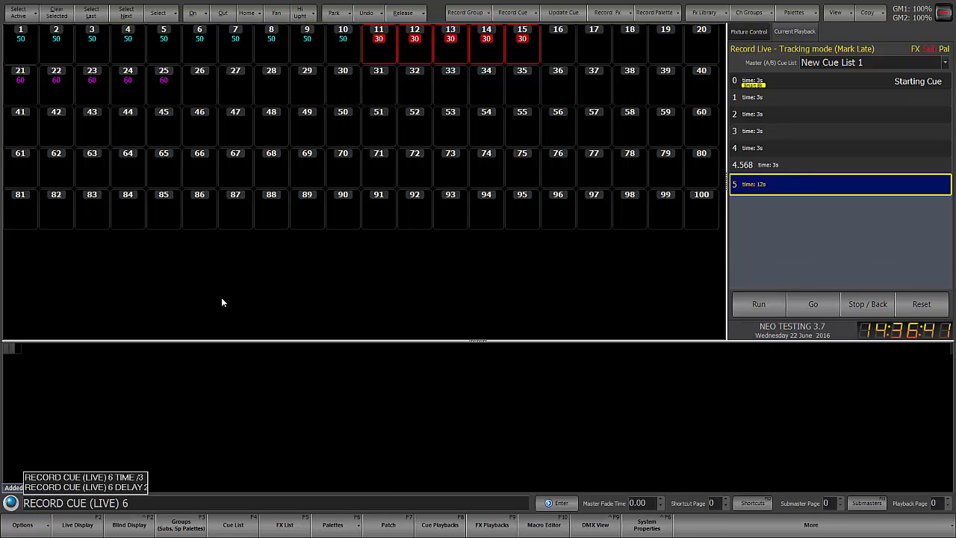
pyautogui.write('d')
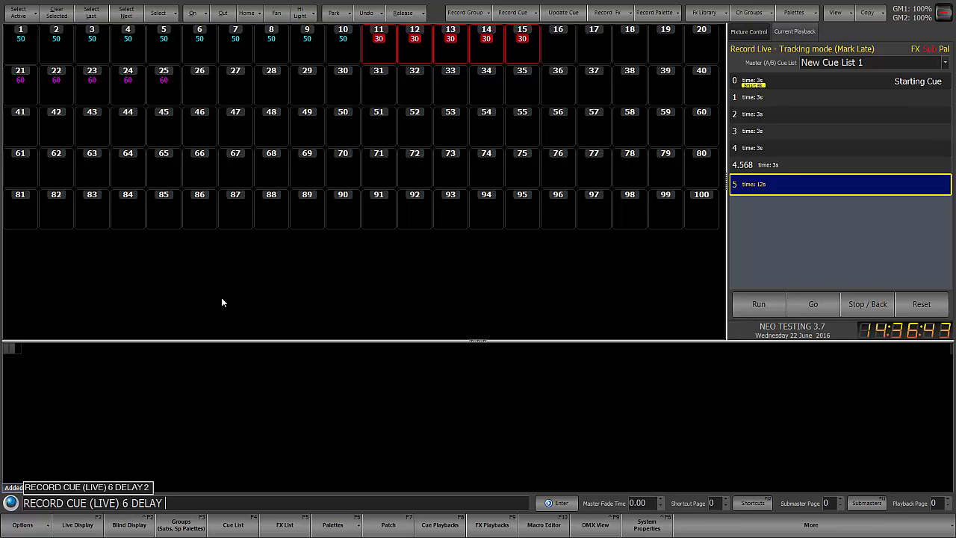
pyautogui.write('3')
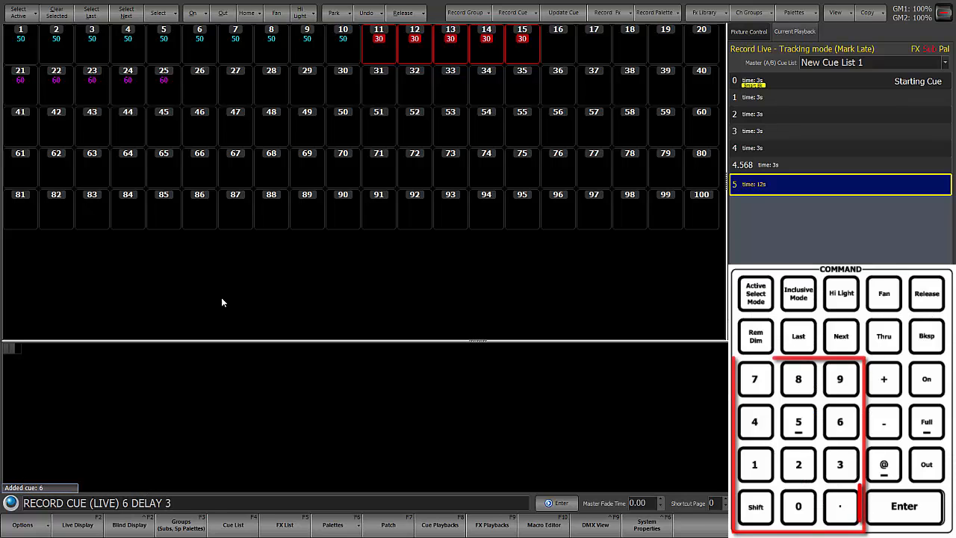
pyautogui.press('Return')
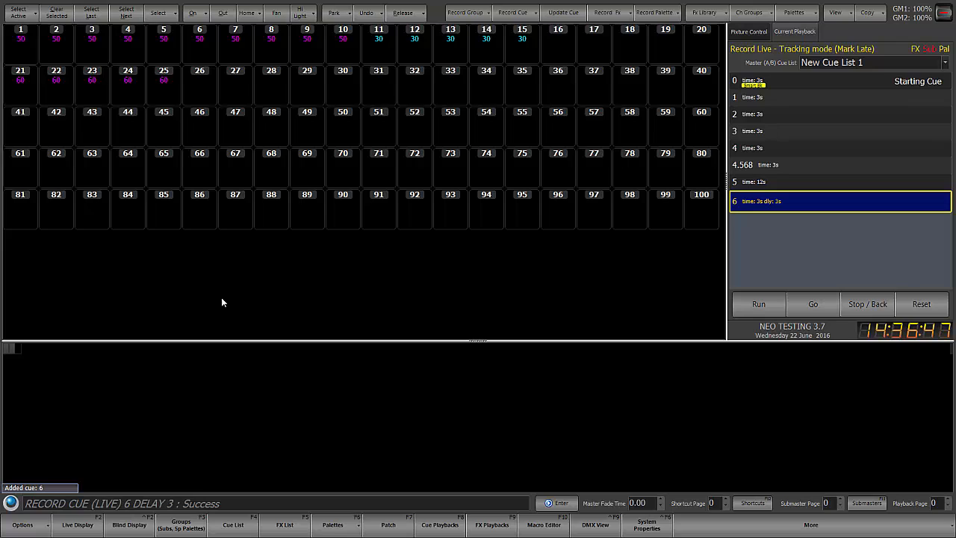
# Step: Step back to cue 5 and advance to cue 6 again to check its delay in playback
pyautogui.press('pageup')
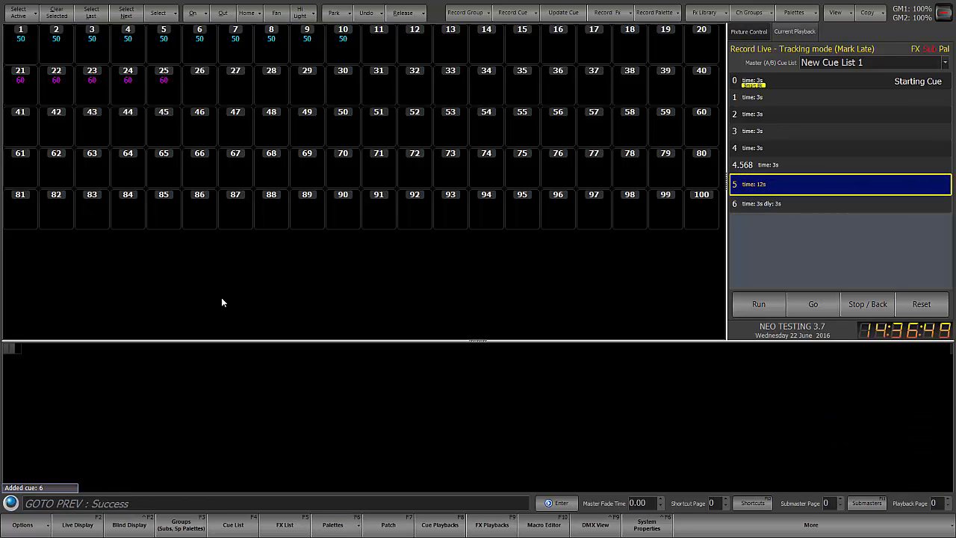
pyautogui.press('pagedown')
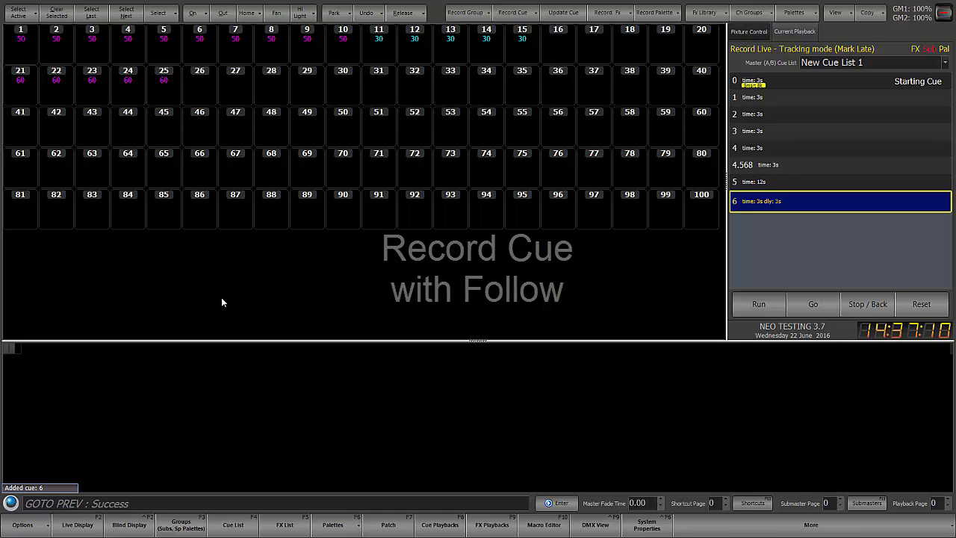
# Step: Set channels 16 thru 20 to 40% intensity and record the live look as cue 7 with a follow time of 2 seconds
pyautogui.write('16 thru 20 @ 4')
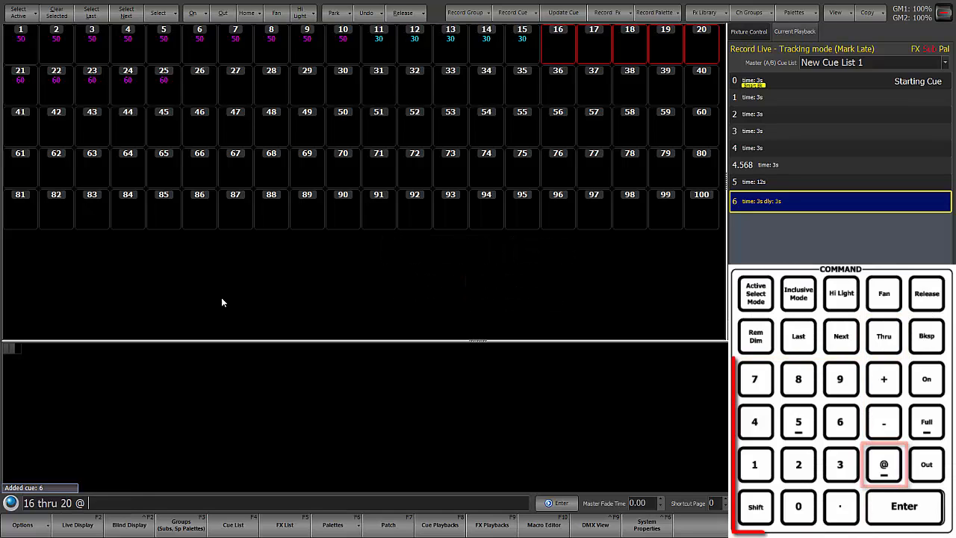
pyautogui.press('Return')
pyautogui.write('rq')
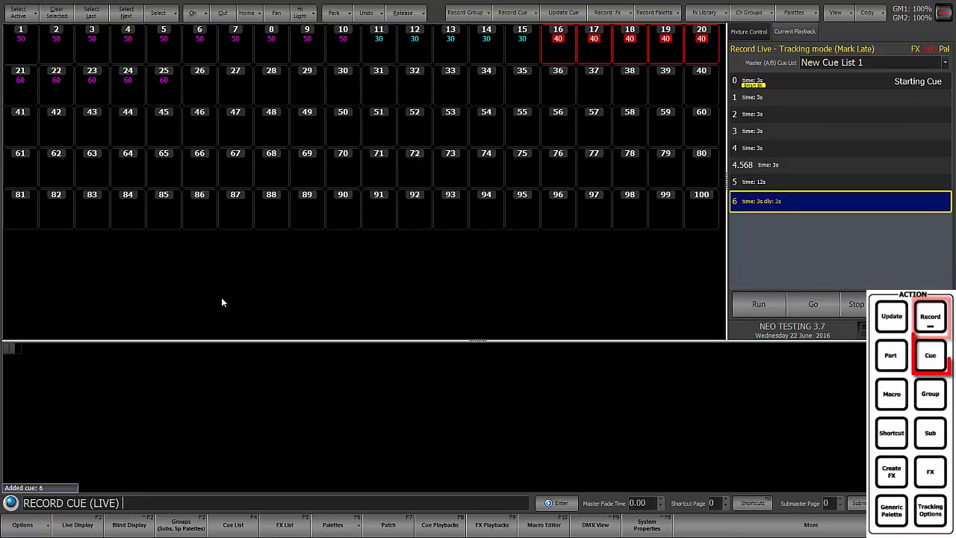
pyautogui.write('7f')
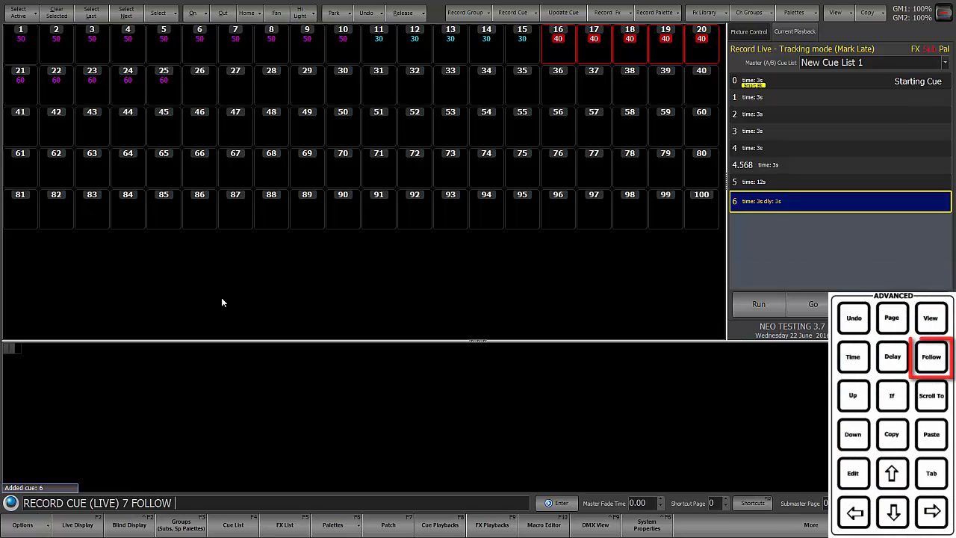
pyautogui.write('2')
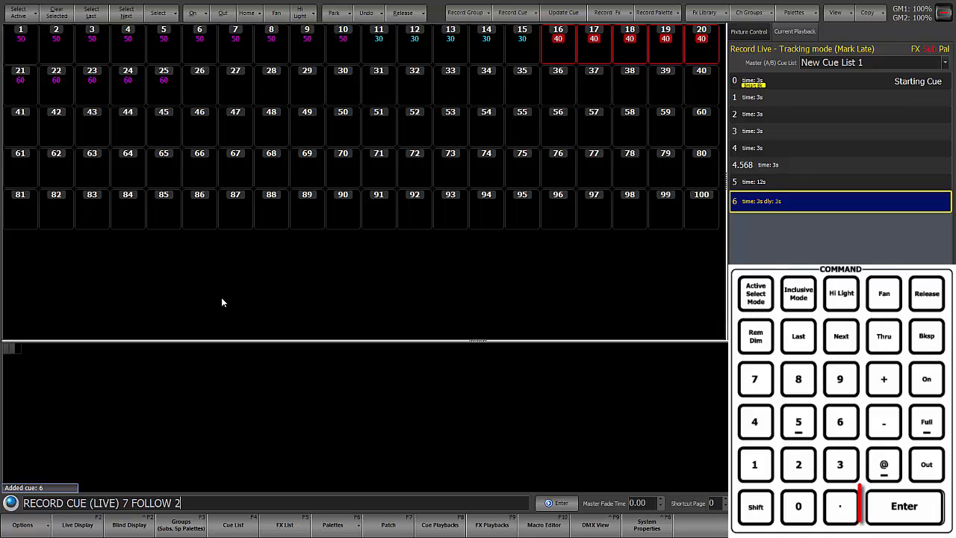
pyautogui.press('Return')
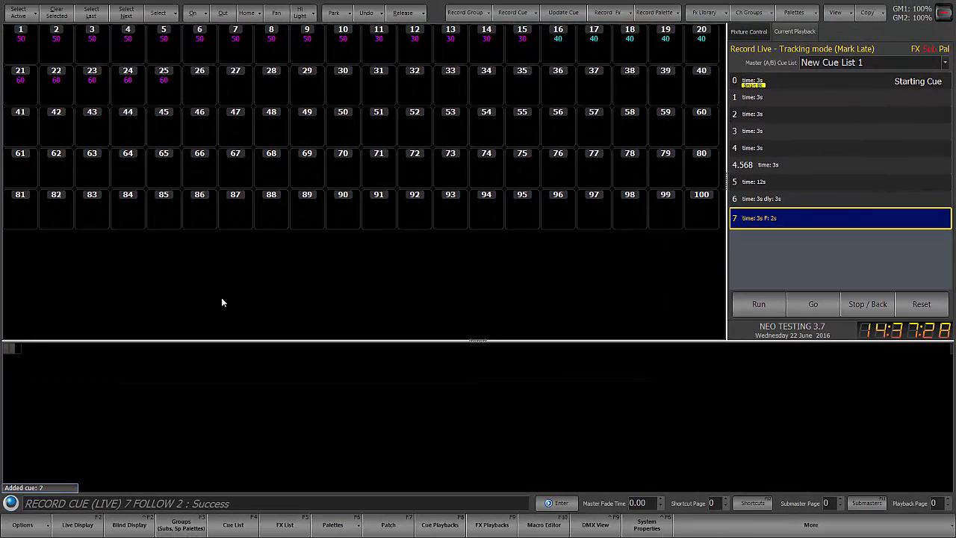
# Step: Set channel 26 to full intensity and record the look as the next cue in the list
pyautogui.write('26')
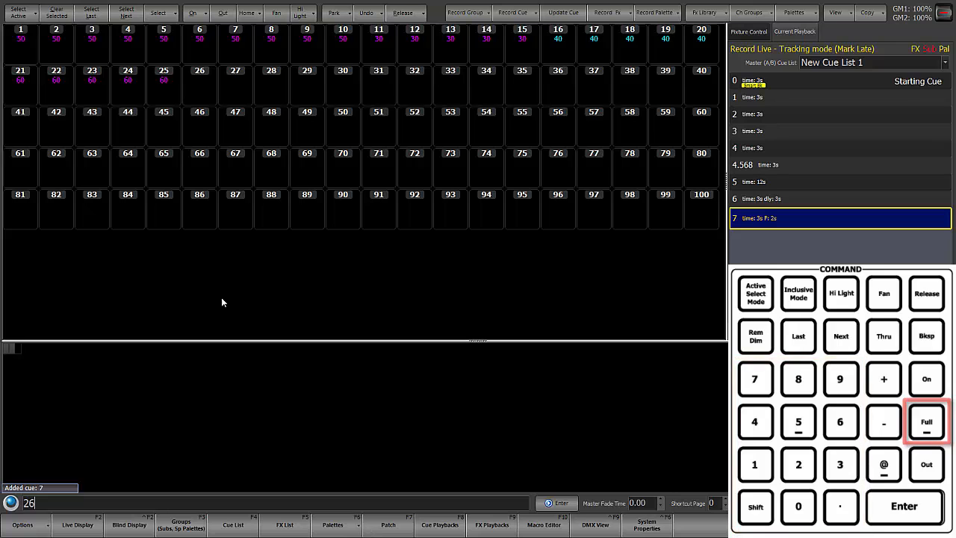
pyautogui.write('fr')
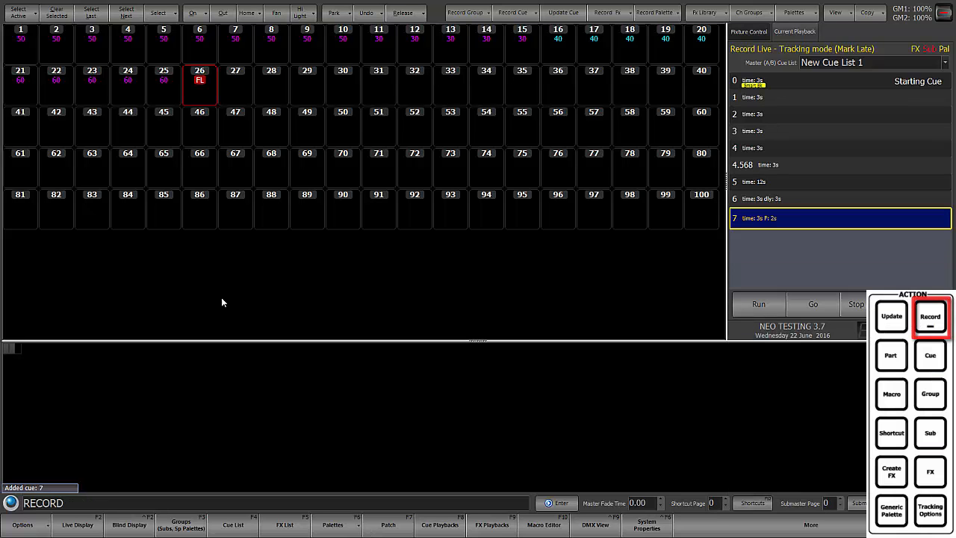
pyautogui.write('r')
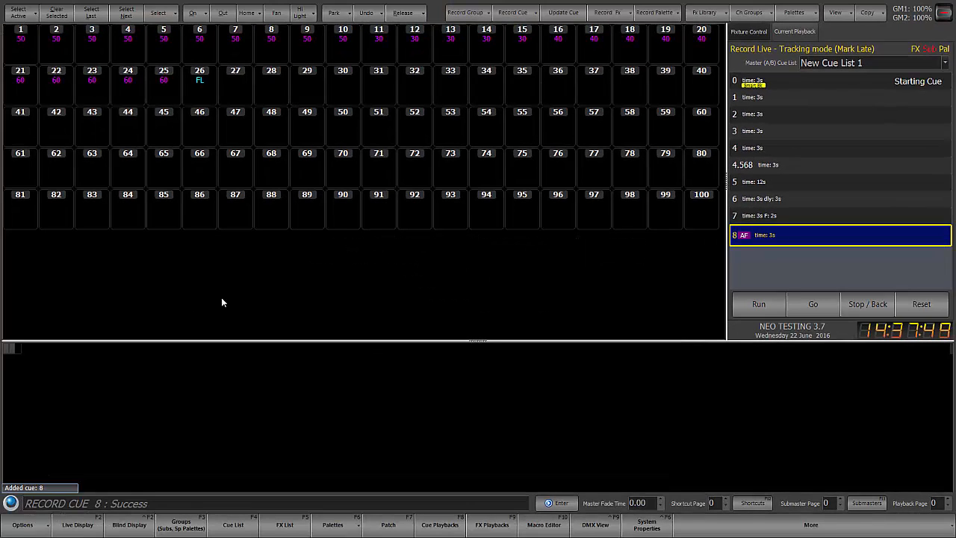
# Step: Set channels 27 and 28 to 50% intensity and record only channel 27 into cue 9
pyautogui.write('27+28 ')
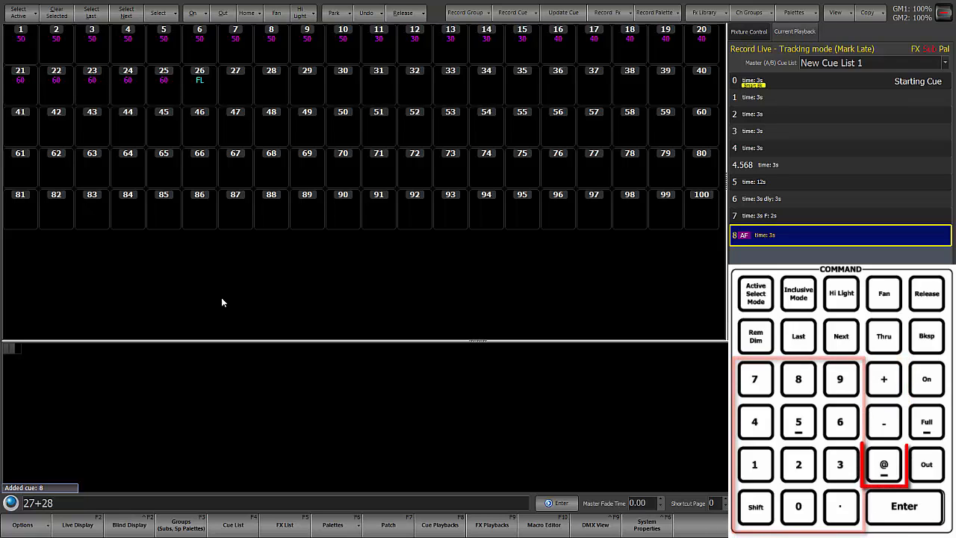
pyautogui.write('@ 5 : Success')
pyautogui.press('Return')
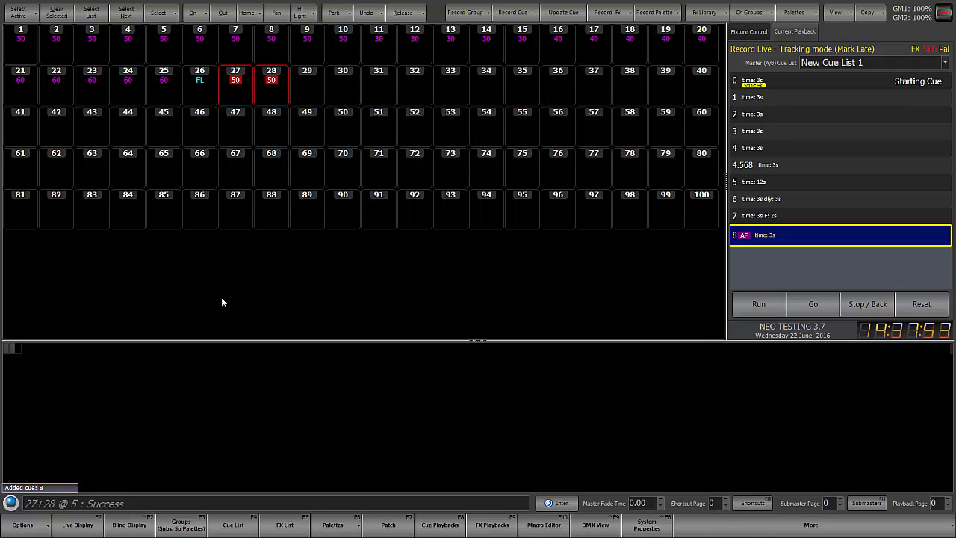
pyautogui.write('27')
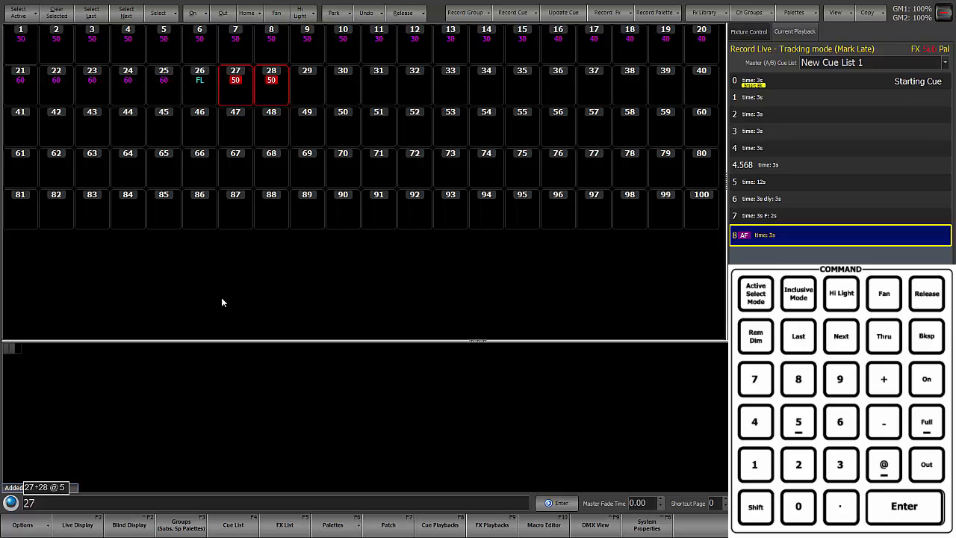
pyautogui.write('r9')
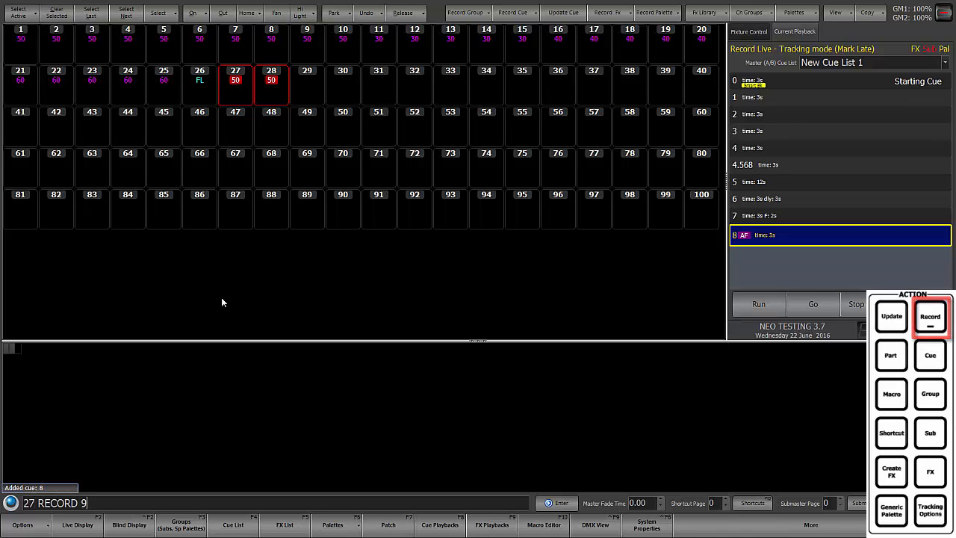
pyautogui.press('Return')
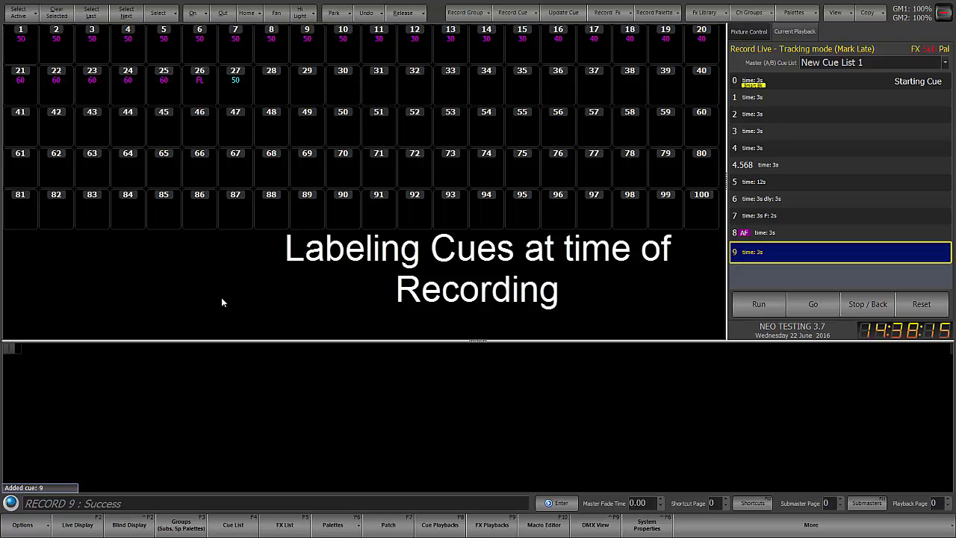
# Step: Set channel 28 to 50% intensity and record the live look as cue 10 with the label Scene 2
pyautogui.write('28 ')
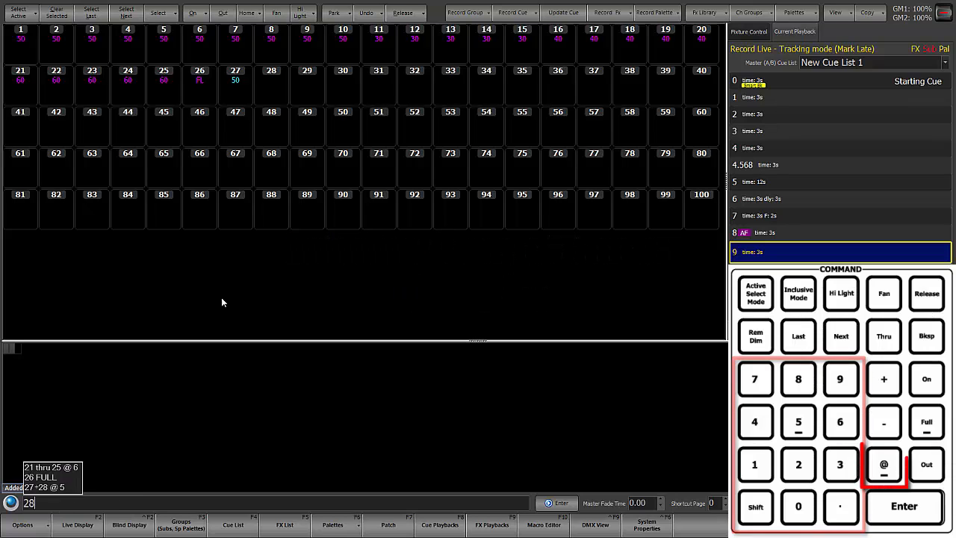
pyautogui.write('@ 5')
pyautogui.press('Return')
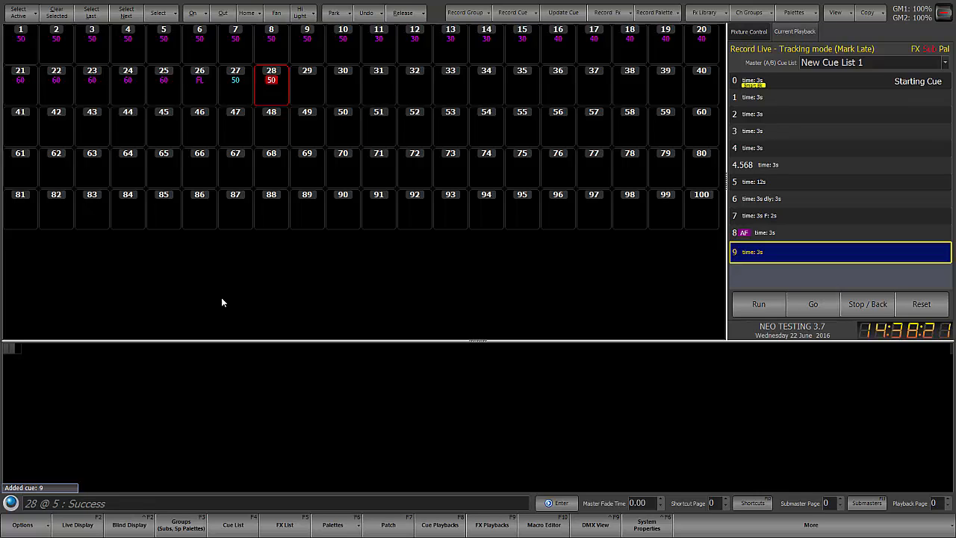
pyautogui.press('r')
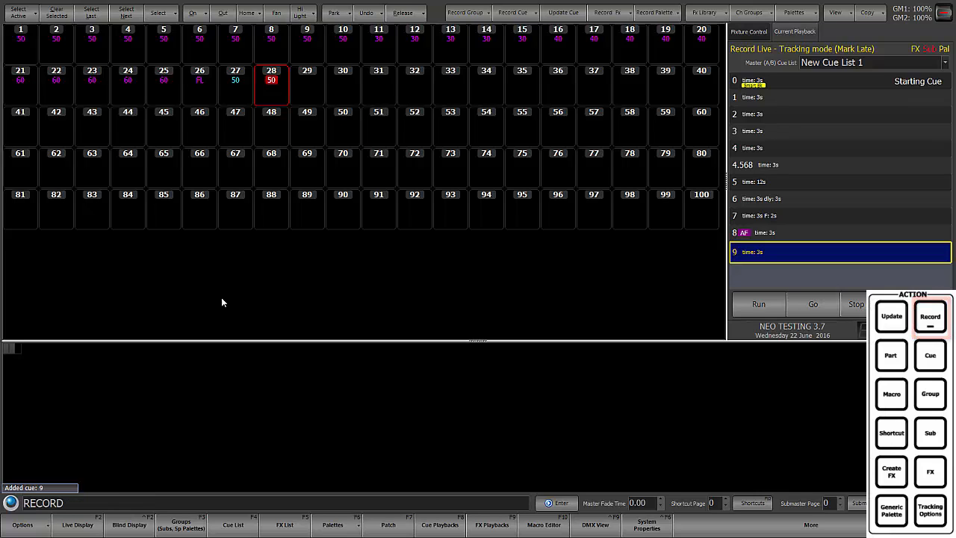
pyautogui.press('c')
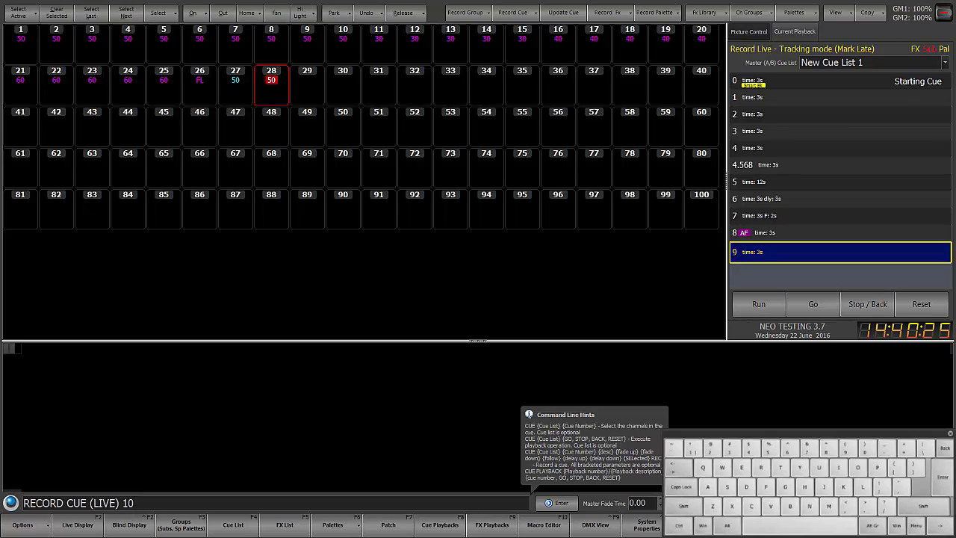
pyautogui.write('Scene 2')
pyautogui.press('Return')
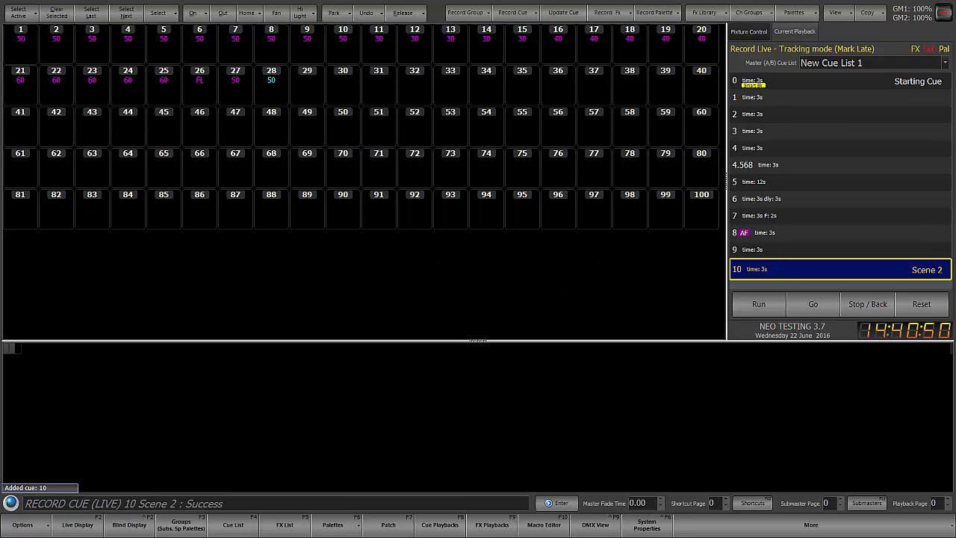
# Step: Set channel 29 to 50% intensity and compose a live record command for cue 11, cycling its tracking options to Track Back
pyautogui.write('29@5')
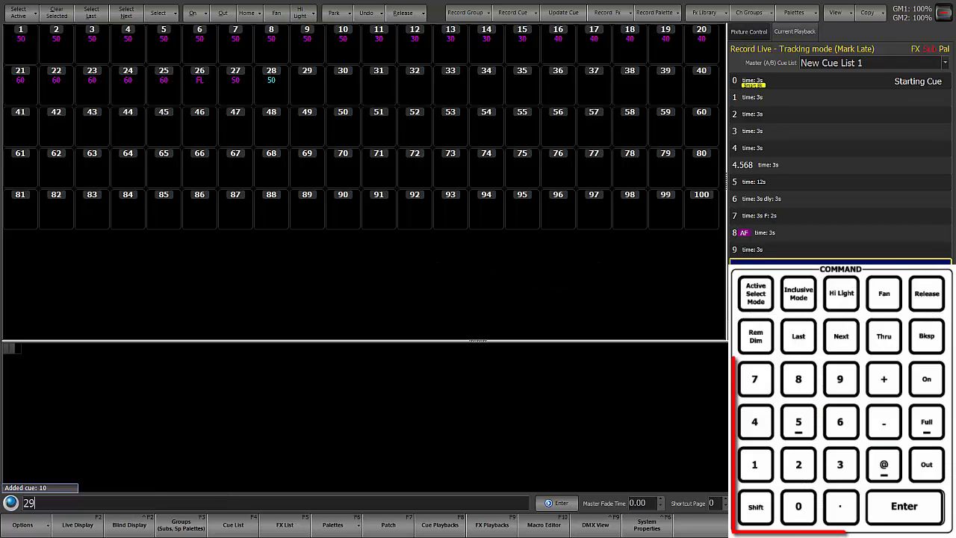
pyautogui.press('Return')
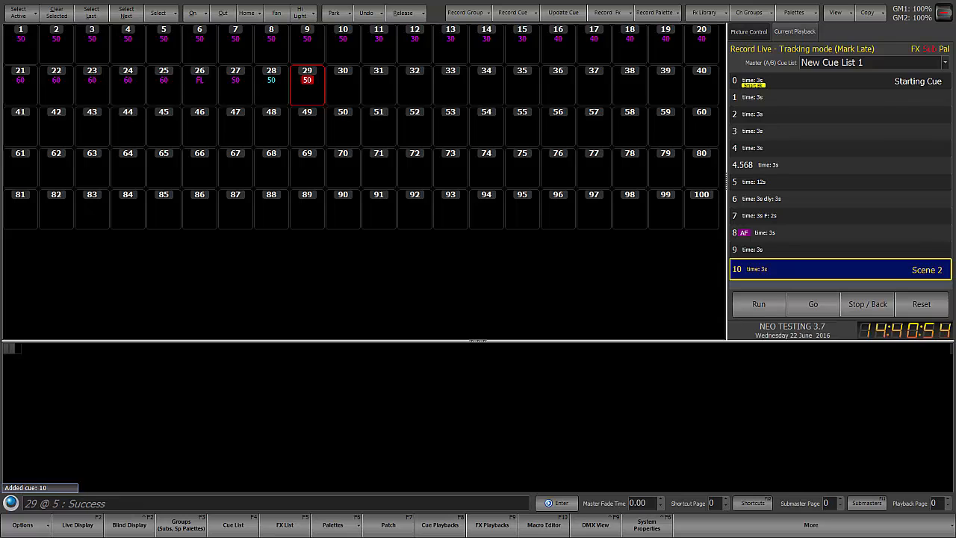
pyautogui.write('rq11')
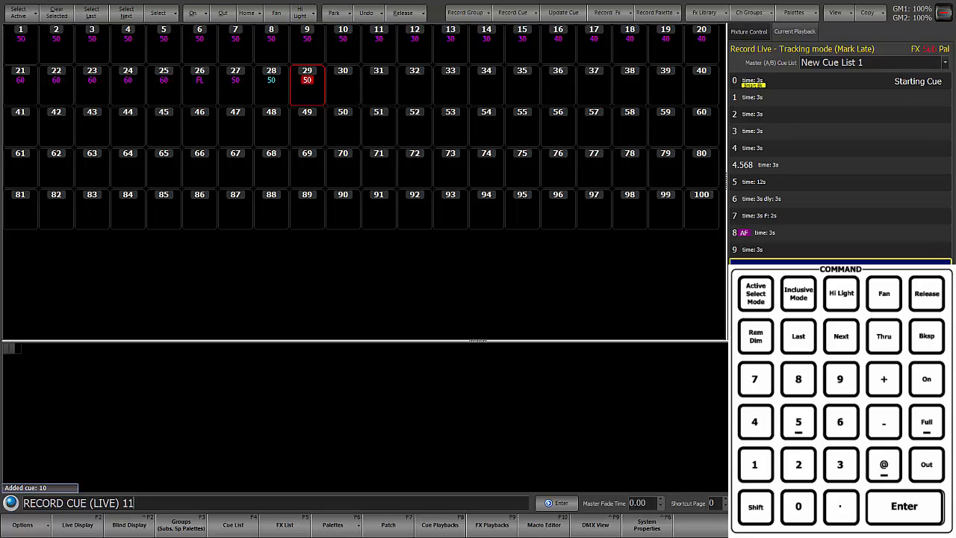
pyautogui.press('o')
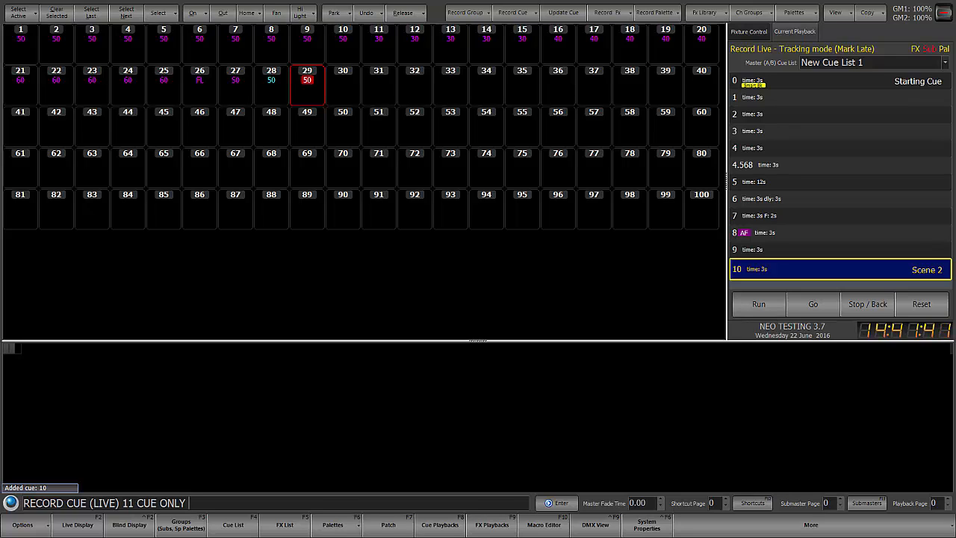
pyautogui.press('k')
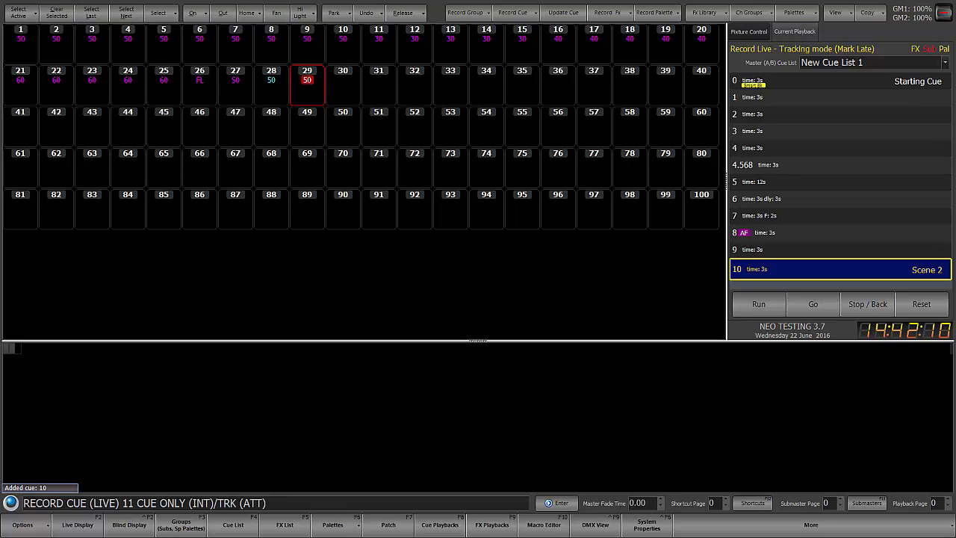
pyautogui.press('k')
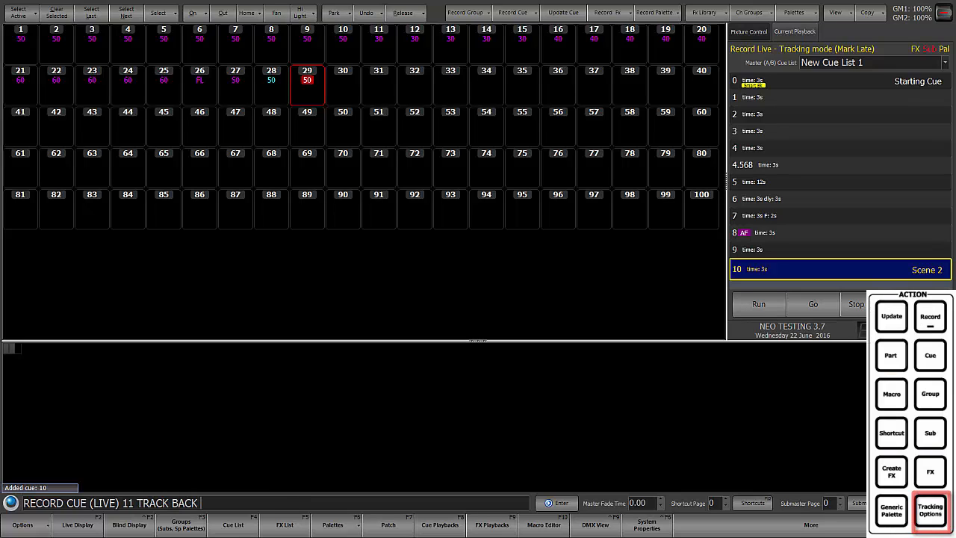